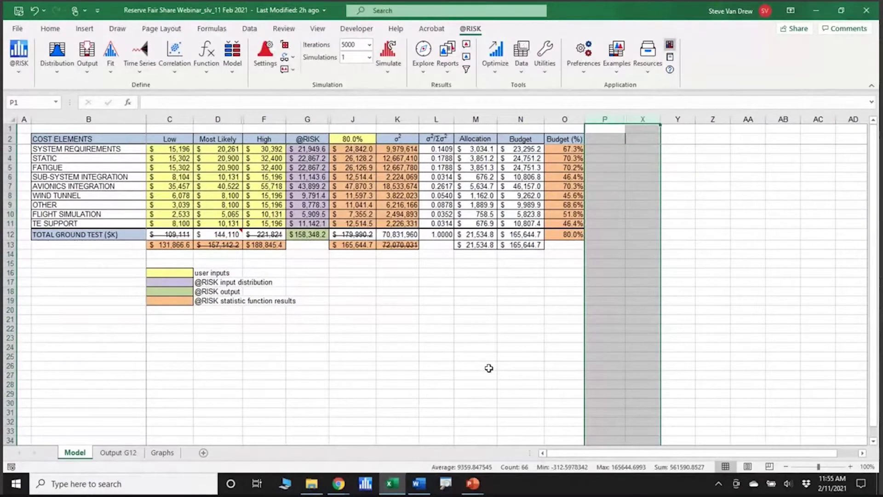
- Unhide columns Q–W and scroll right through σ² rank, SCV%, reallocated budget and Allocation Δ, then back
{"action": "right_click", "coordinate": [624, 121]}
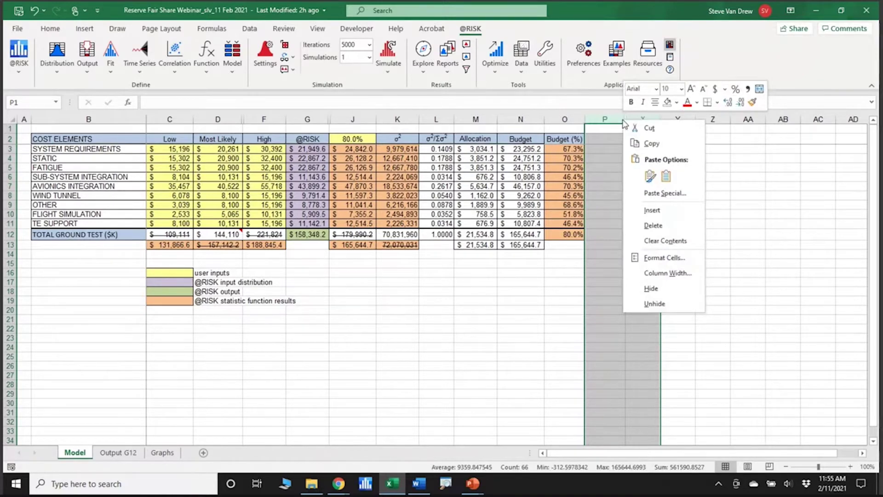
{"action": "left_click", "coordinate": [657, 304]}
{"action": "left_click", "coordinate": [862, 453]}
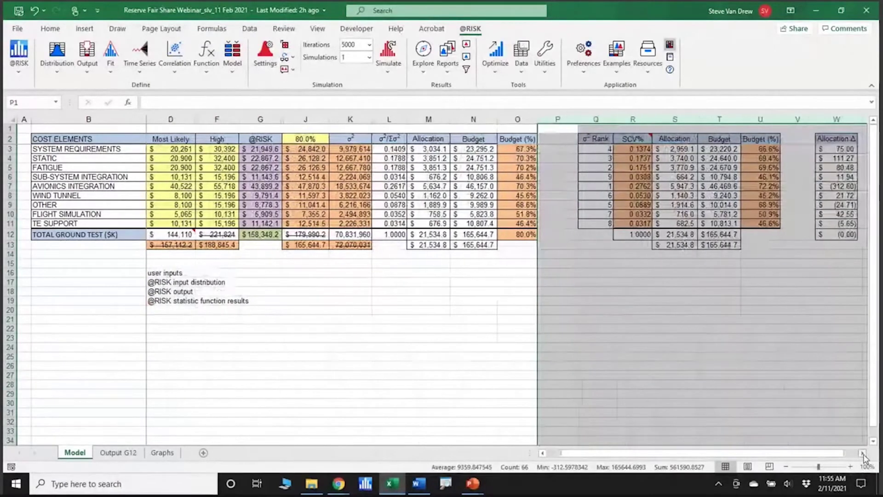
{"action": "left_click", "coordinate": [862, 453]}
{"action": "left_click", "coordinate": [862, 453]}
{"action": "left_click", "coordinate": [239, 369]}
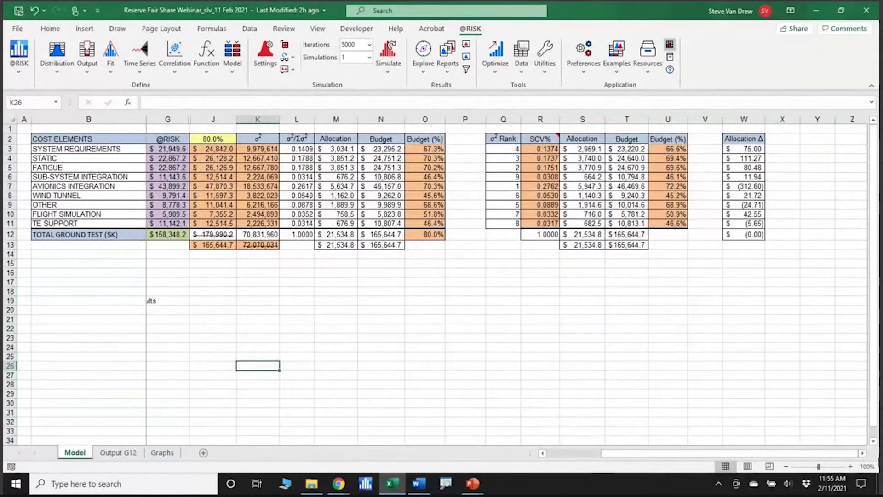
{"action": "left_click", "coordinate": [863, 454]}
{"action": "left_click", "coordinate": [863, 454]}
{"action": "left_click", "coordinate": [863, 454]}
{"action": "left_click", "coordinate": [863, 454]}
{"action": "left_click", "coordinate": [863, 454]}
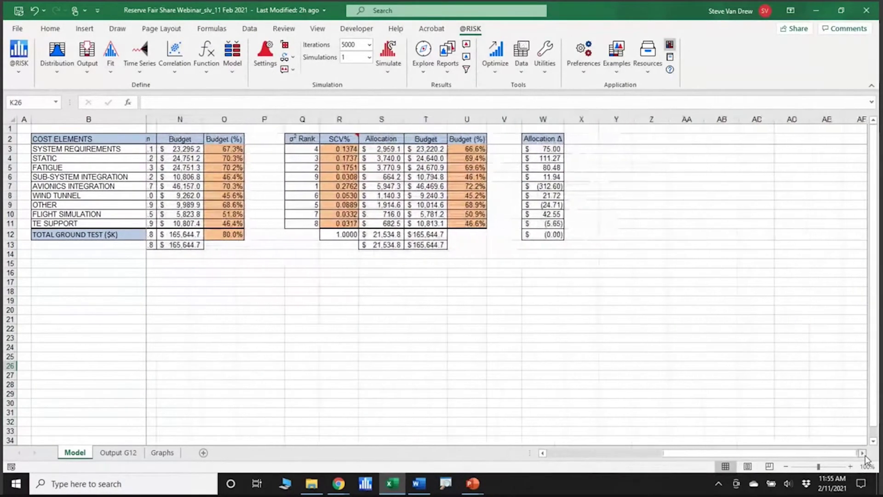
{"action": "left_click", "coordinate": [863, 454]}
{"action": "left_click", "coordinate": [863, 453]}
{"action": "left_click", "coordinate": [863, 454]}
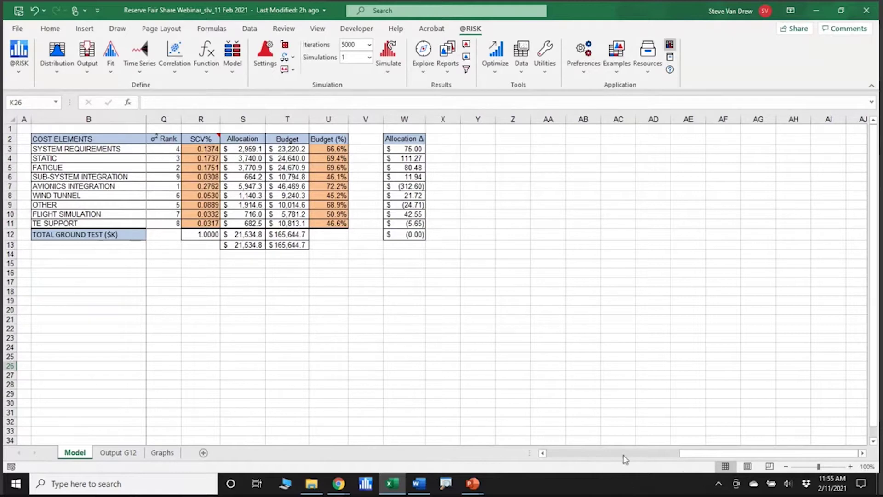
{"action": "left_click", "coordinate": [571, 454]}
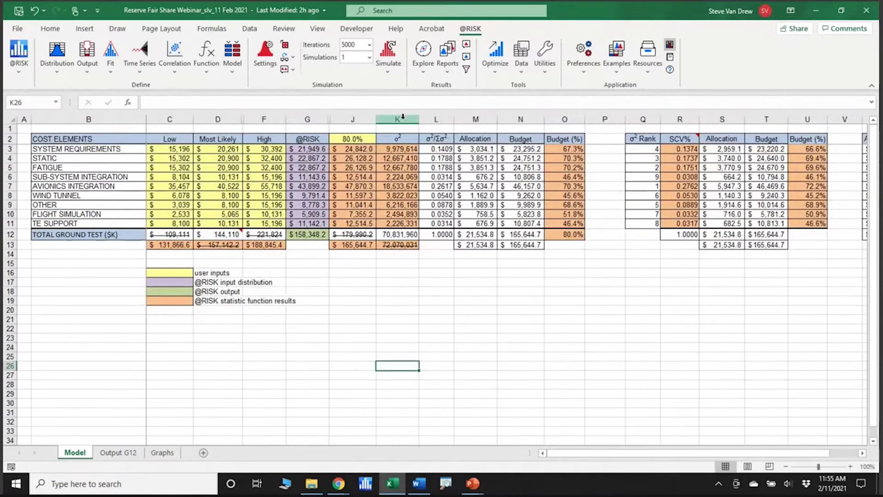
- Hide variance-share columns K–O so the reallocated budget ($165,644.7) follows the inputs
{"action": "left_click_drag", "start_coordinate": [403, 116], "coordinate": [559, 121]}
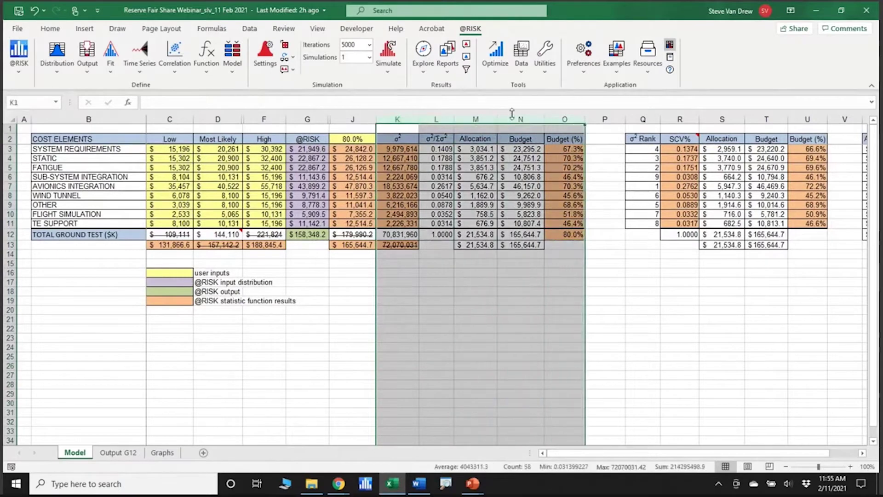
{"action": "right_click", "coordinate": [477, 119]}
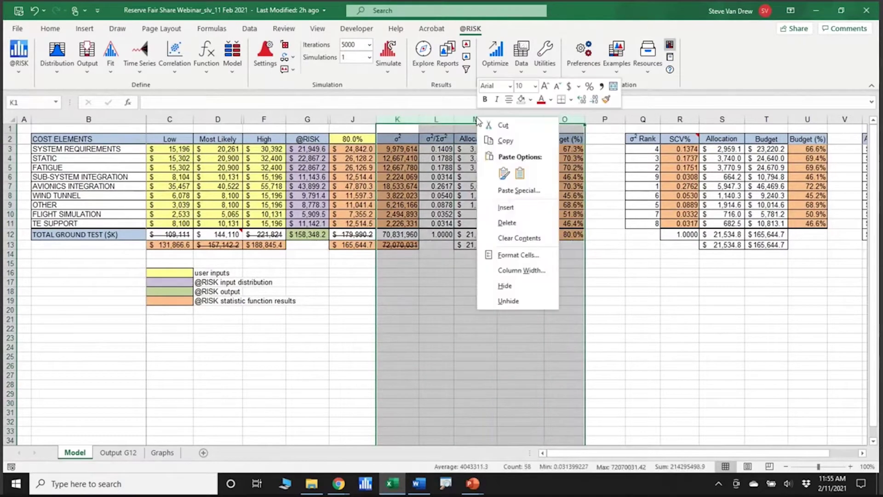
{"action": "left_click", "coordinate": [505, 286]}
{"action": "left_click", "coordinate": [557, 366]}
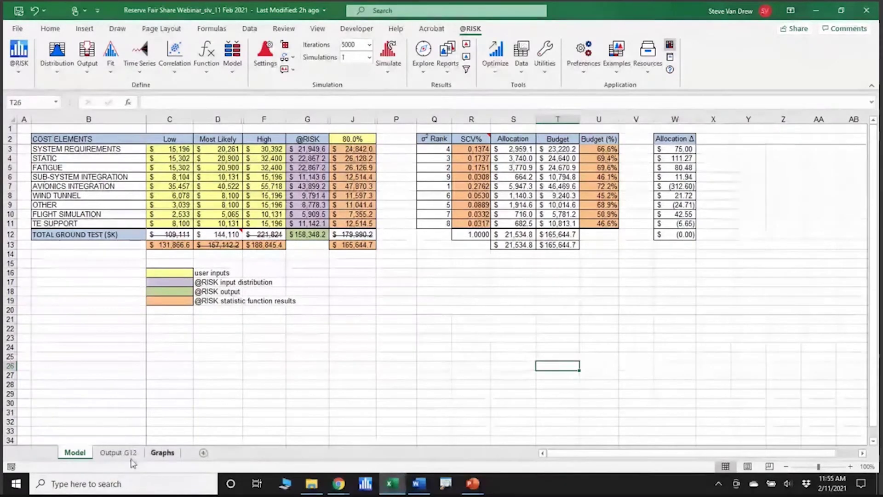
{"action": "left_click", "coordinate": [118, 452]}
{"action": "scroll", "coordinate": [390, 337], "scroll_direction": "down", "scroll_amount": 7}
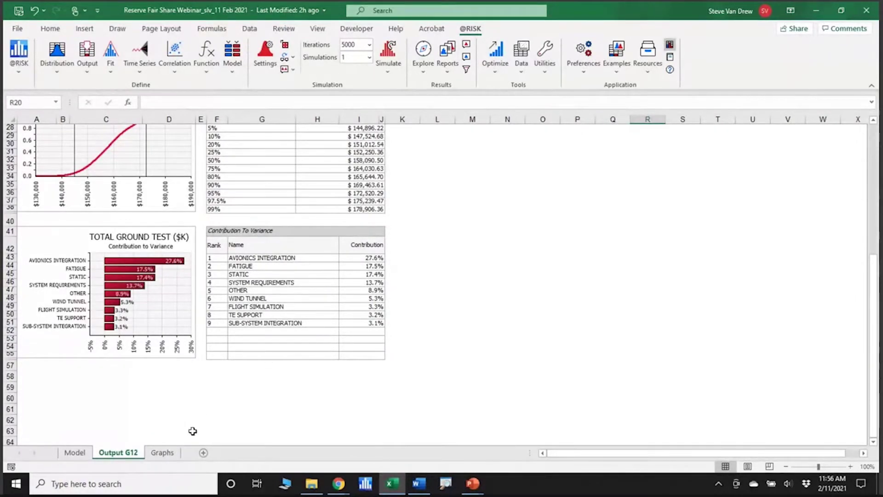
{"action": "left_click", "coordinate": [75, 453]}
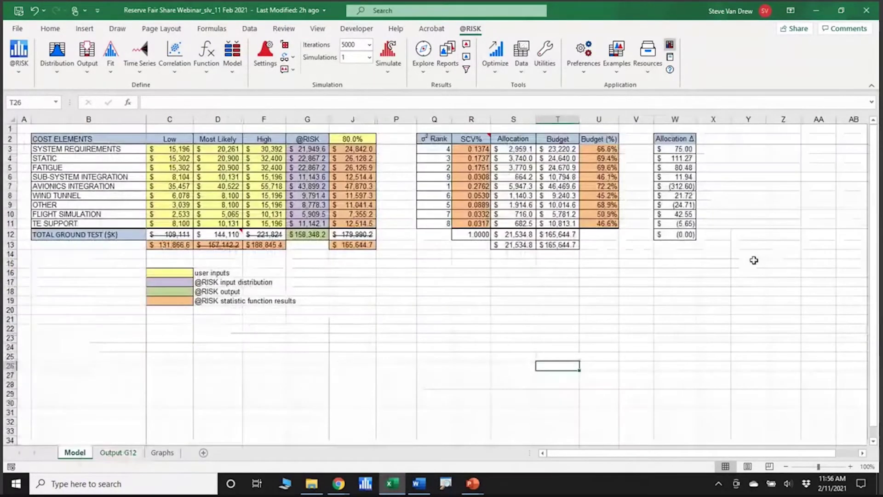
{"action": "left_click", "coordinate": [474, 148]}
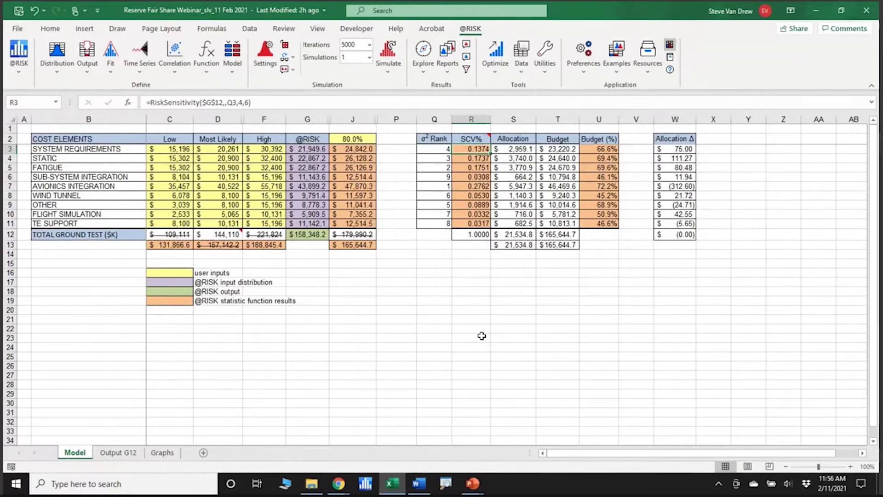
- Show R3's RiskSensitivity arguments below the table and inspect Data_source $G$12 and Analysis_type 4
{"action": "left_click", "coordinate": [128, 103]}
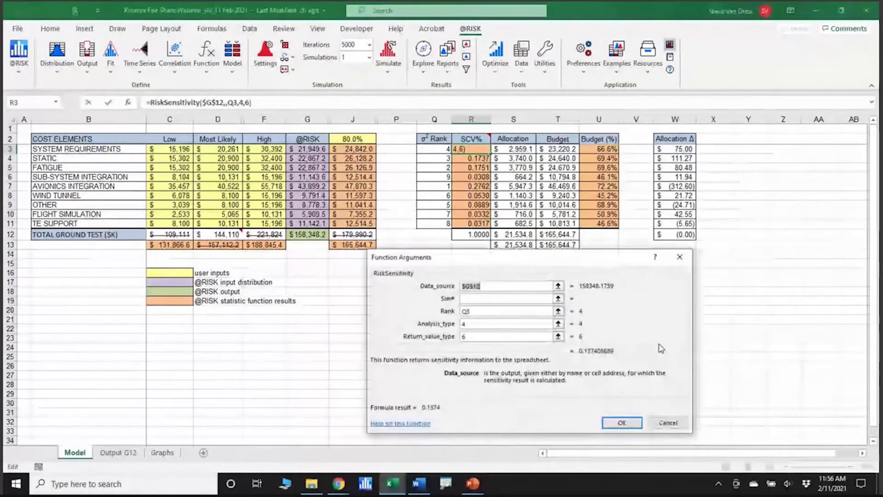
{"action": "left_click_drag", "start_coordinate": [596, 262], "coordinate": [699, 270]}
{"action": "left_click", "coordinate": [616, 292]}
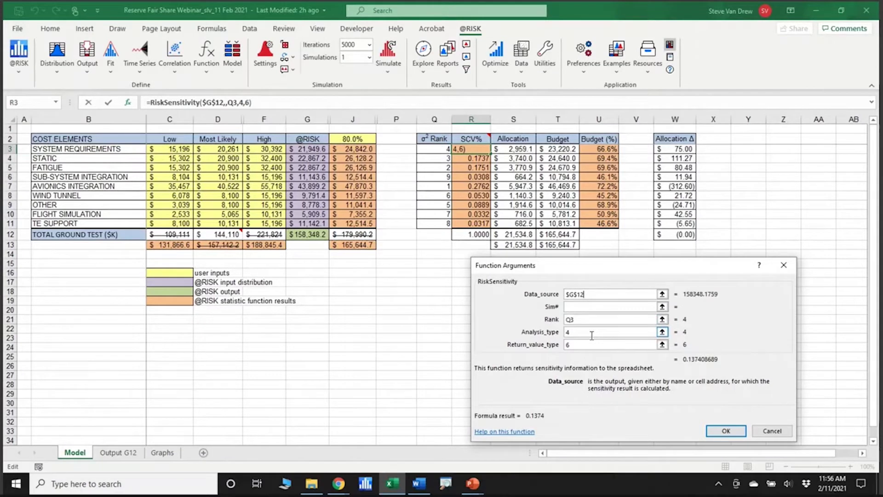
{"action": "left_click", "coordinate": [662, 331]}
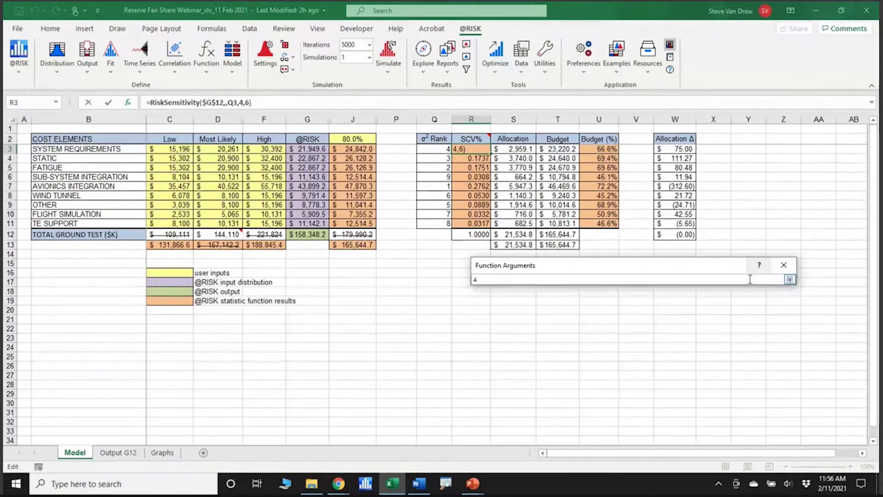
{"action": "left_click", "coordinate": [791, 284]}
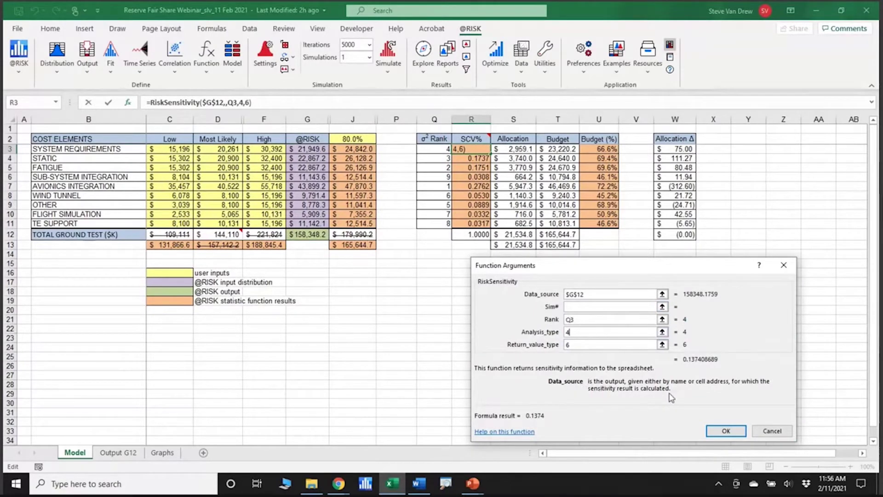
{"action": "mouse_move", "coordinate": [343, 484]}
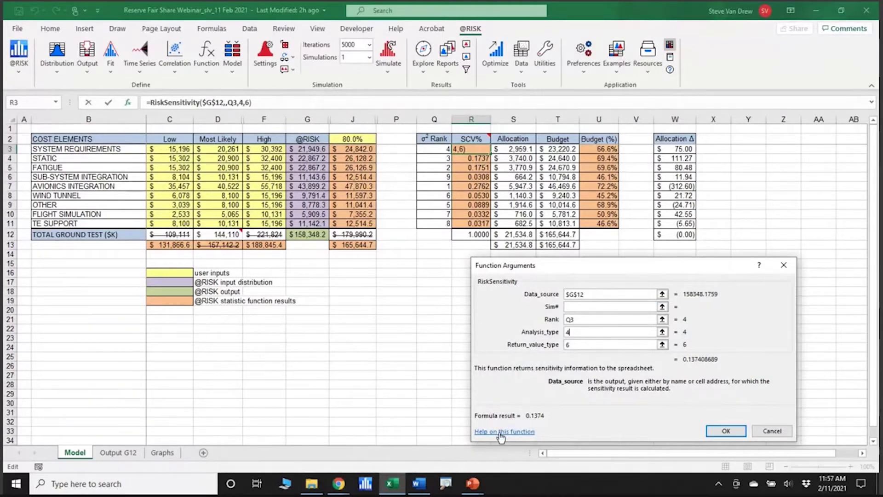
{"action": "left_click", "coordinate": [339, 482]}
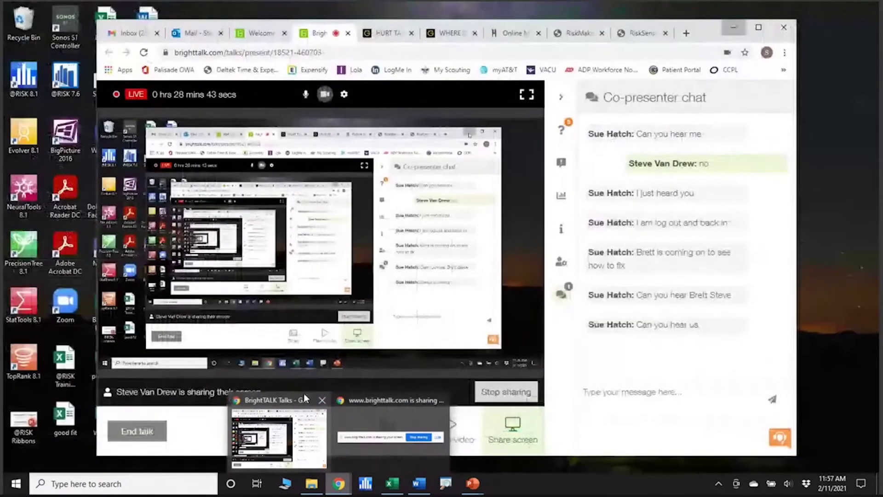
{"action": "left_click", "coordinate": [304, 399]}
{"action": "left_click", "coordinate": [638, 37]}
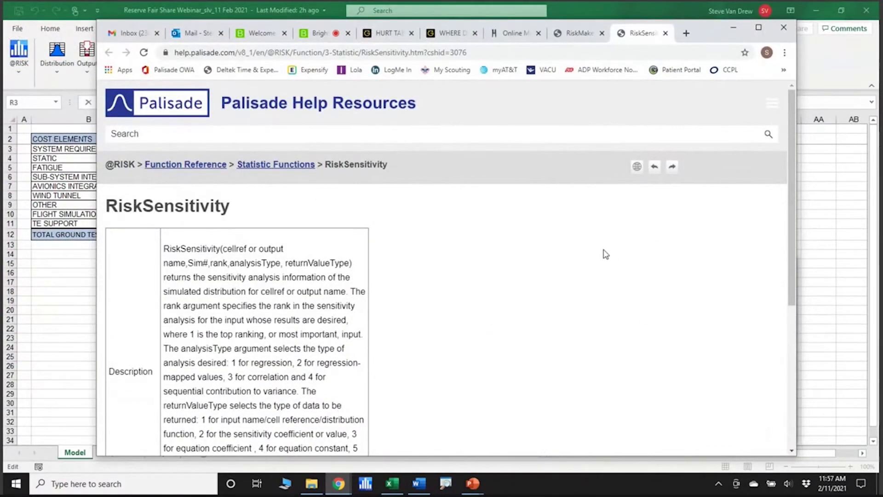
{"action": "scroll", "coordinate": [605, 254], "scroll_direction": "down", "scroll_amount": 4}
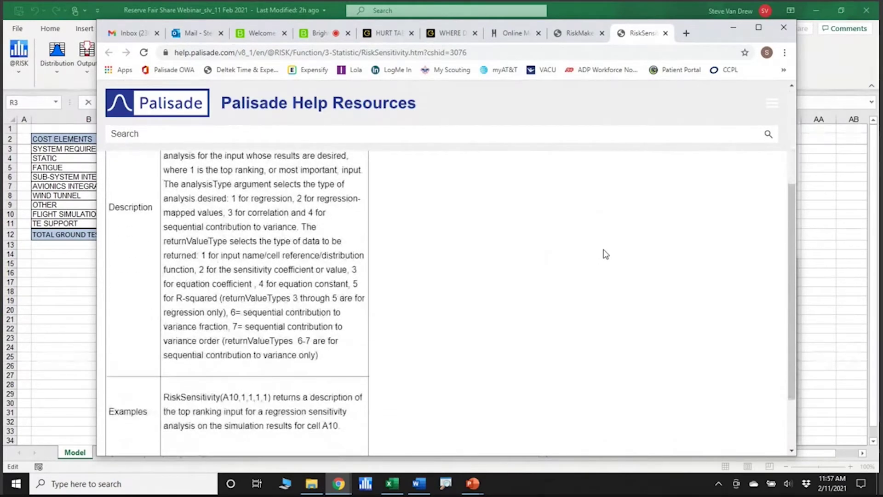
{"action": "scroll", "coordinate": [372, 319], "scroll_direction": "up", "scroll_amount": 1}
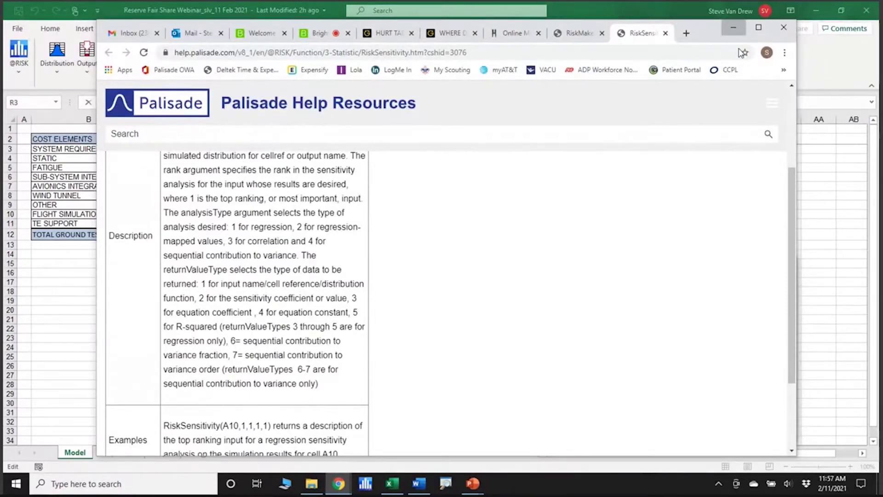
{"action": "left_click", "coordinate": [733, 27]}
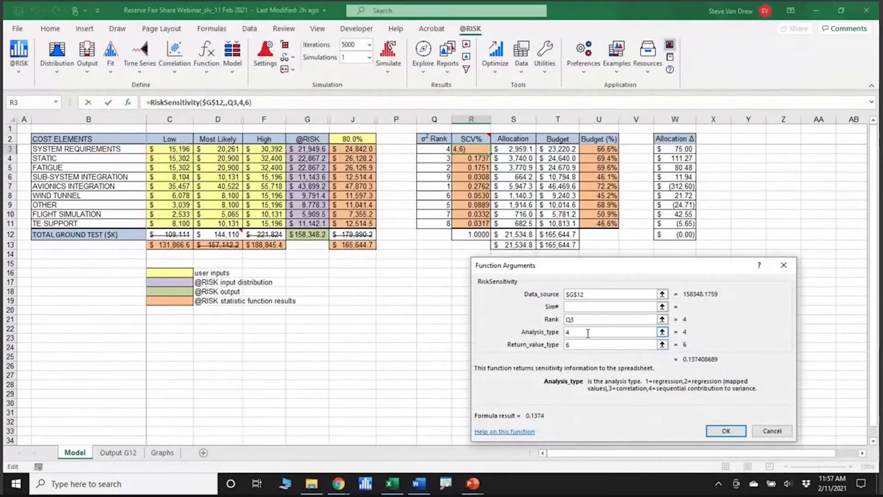
- Read the Return_value_type help, then cancel, leaving R3's formula unchanged at 0.1374
{"action": "left_click", "coordinate": [586, 345]}
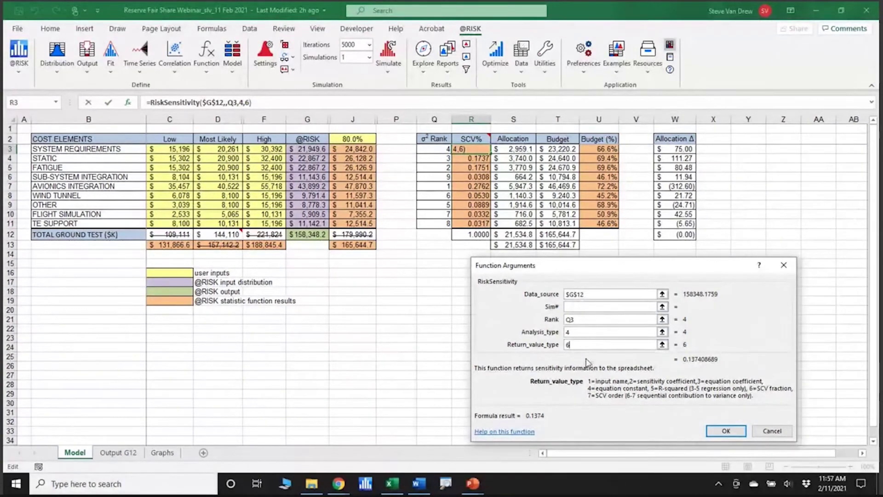
{"action": "left_click", "coordinate": [772, 432]}
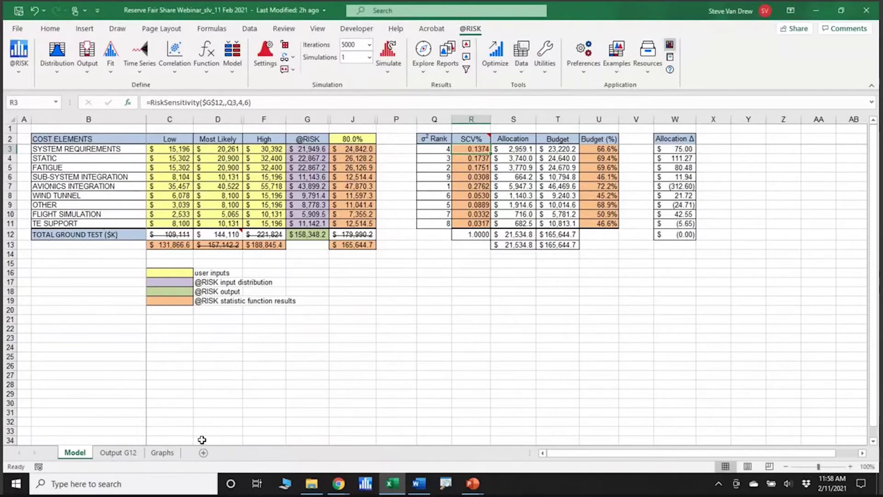
{"action": "left_click", "coordinate": [121, 454]}
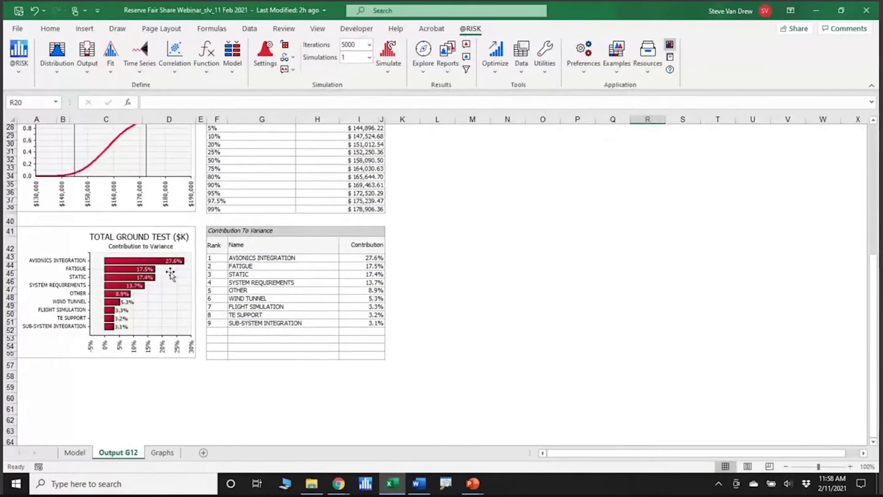
{"action": "left_click", "coordinate": [74, 452]}
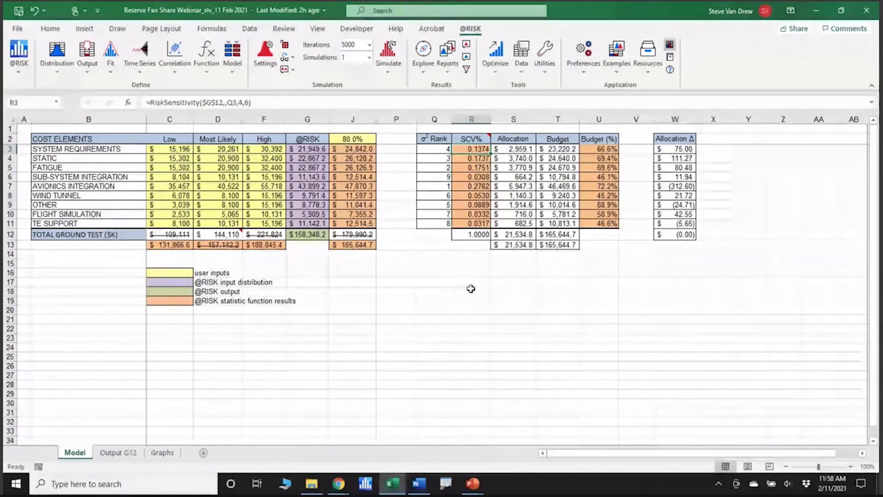
{"action": "left_click", "coordinate": [431, 327]}
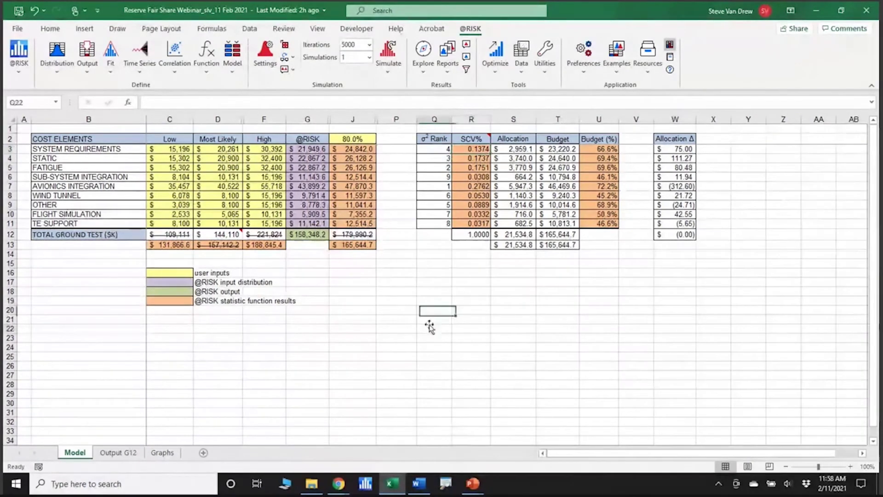
{"action": "left_click", "coordinate": [433, 150]}
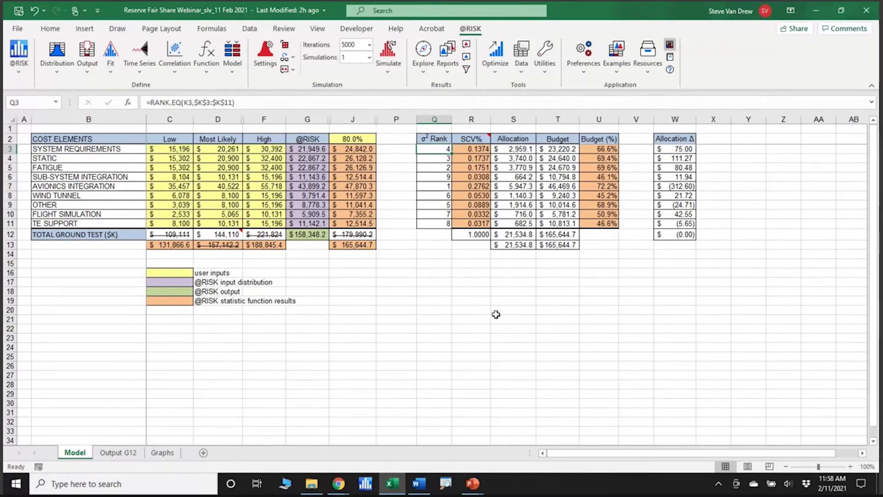
{"action": "left_click", "coordinate": [444, 185]}
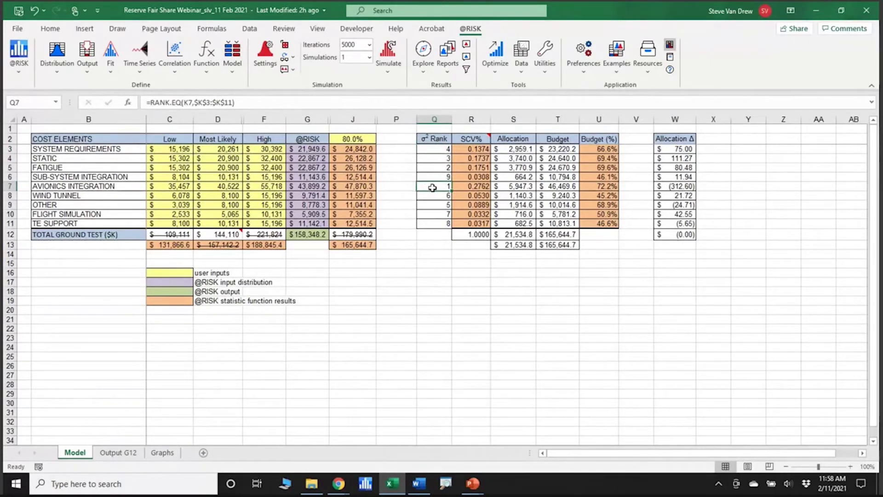
{"action": "left_click", "coordinate": [436, 158]}
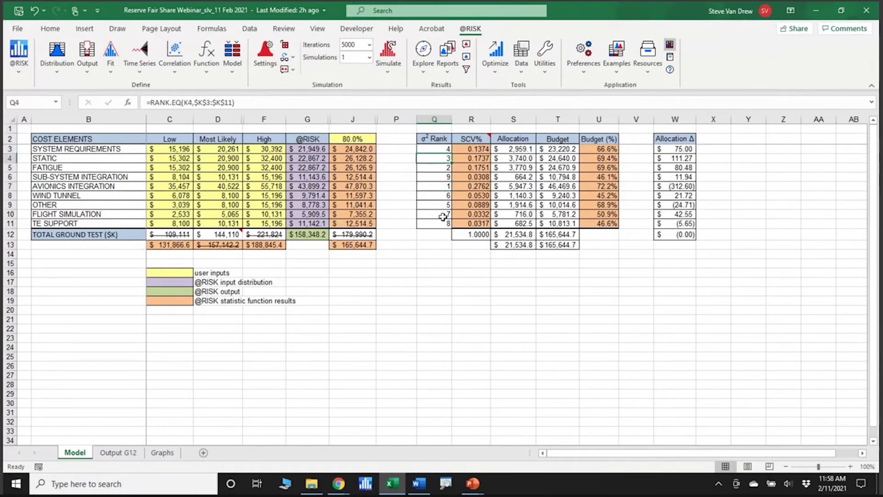
{"action": "left_click", "coordinate": [448, 293]}
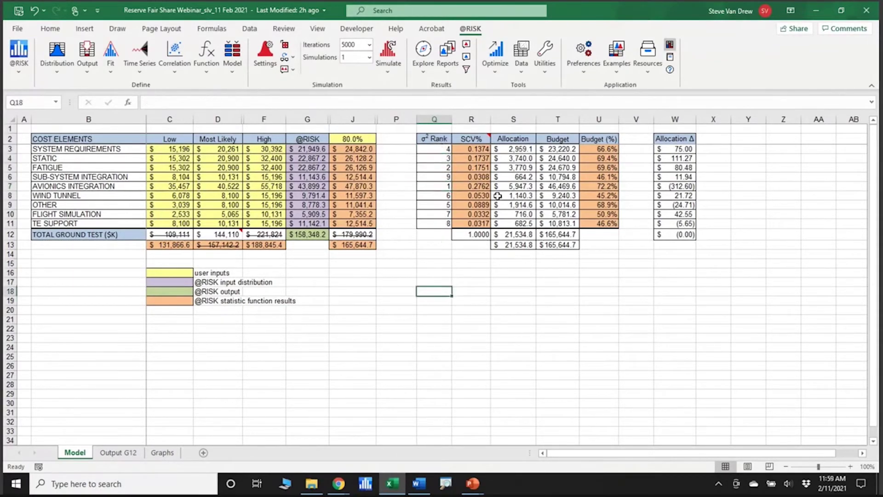
{"action": "left_click", "coordinate": [478, 148]}
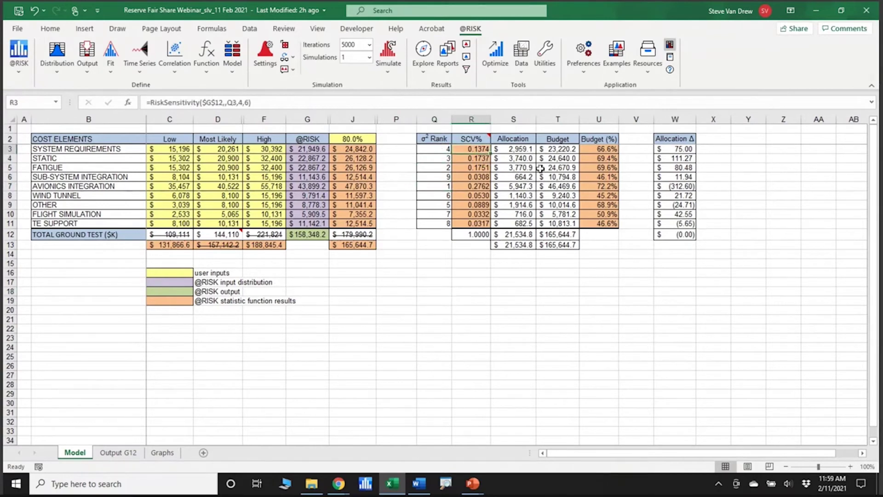
{"action": "double_click", "coordinate": [483, 149]}
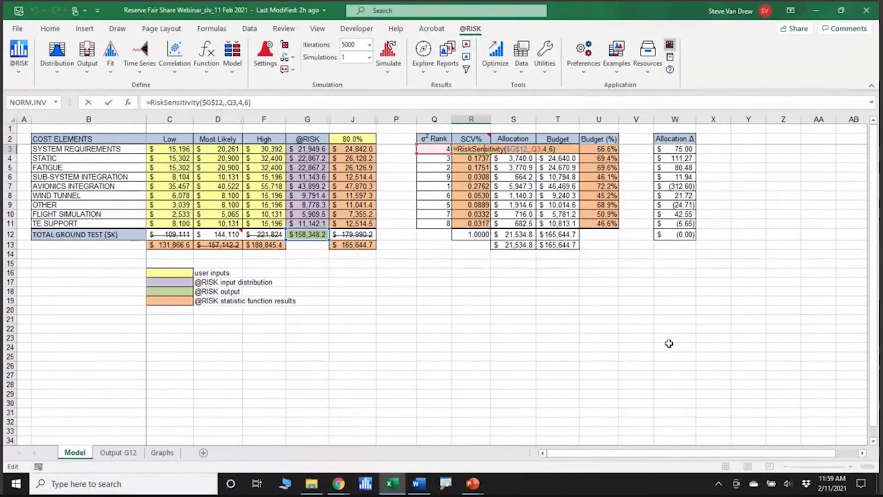
{"action": "key", "text": "Escape"}
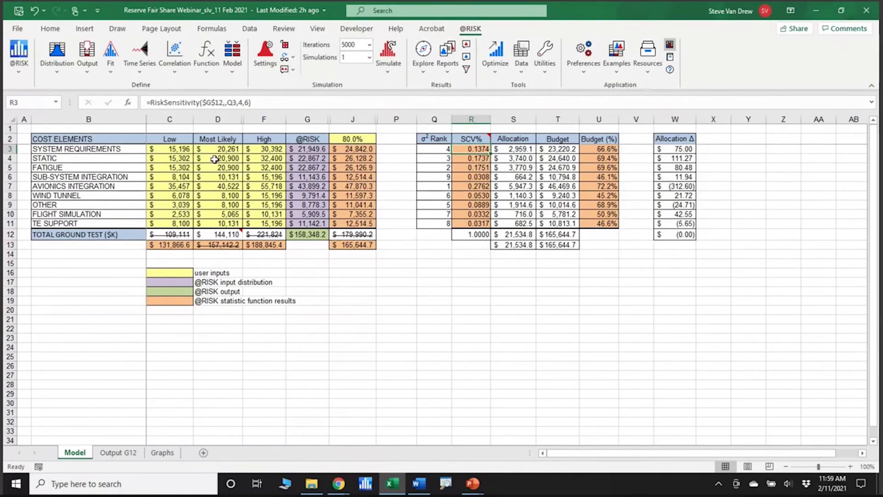
{"action": "left_click", "coordinate": [118, 452]}
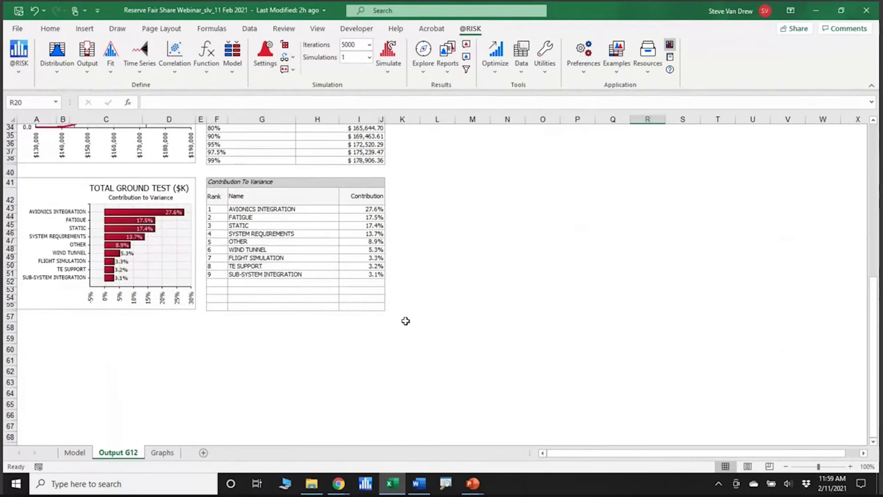
{"action": "left_click", "coordinate": [380, 234]}
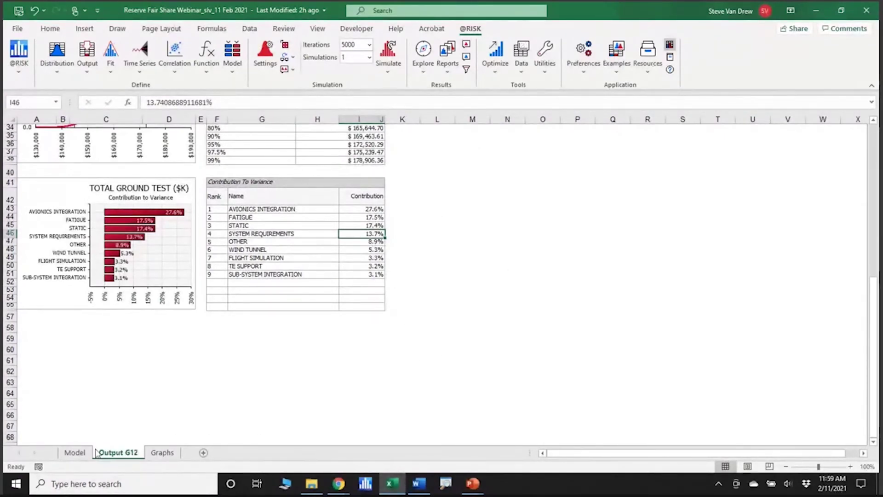
{"action": "left_click", "coordinate": [74, 453]}
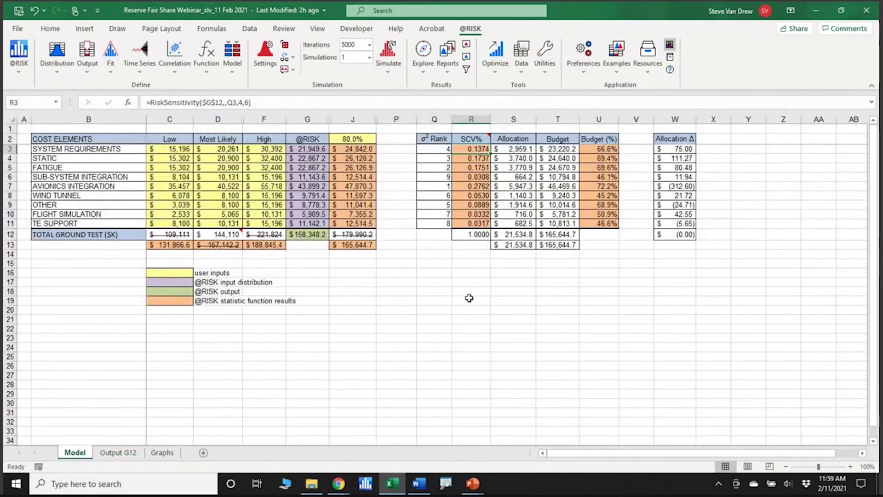
{"action": "left_click", "coordinate": [474, 237]}
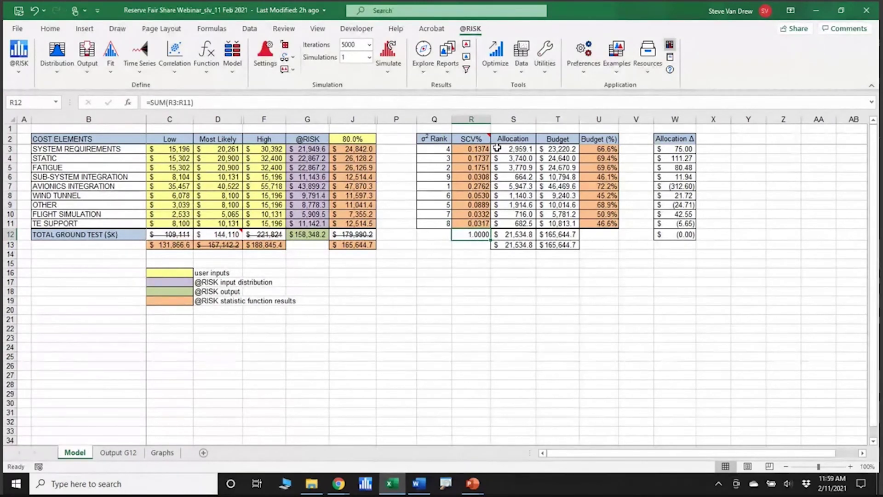
{"action": "left_click", "coordinate": [481, 147]}
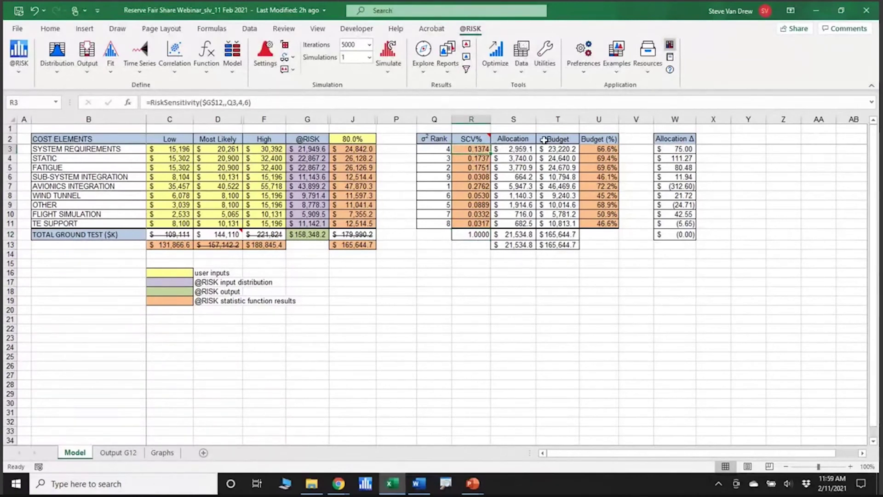
{"action": "left_click", "coordinate": [530, 149]}
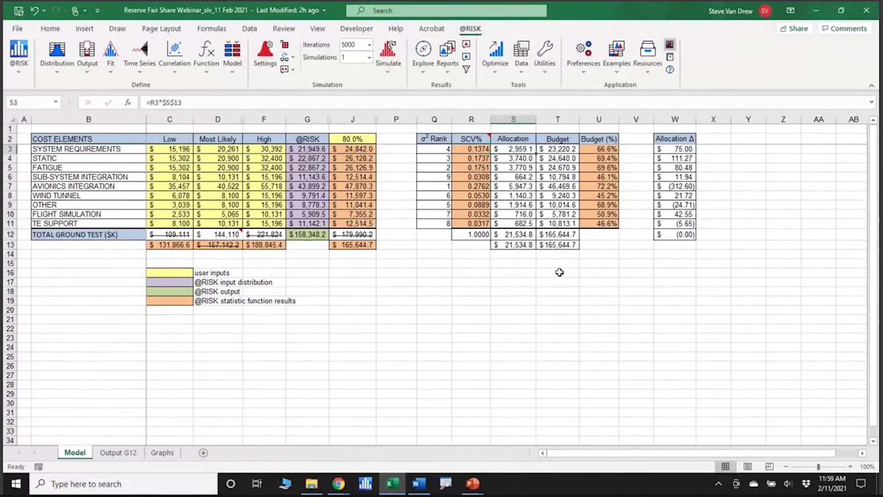
{"action": "double_click", "coordinate": [525, 148]}
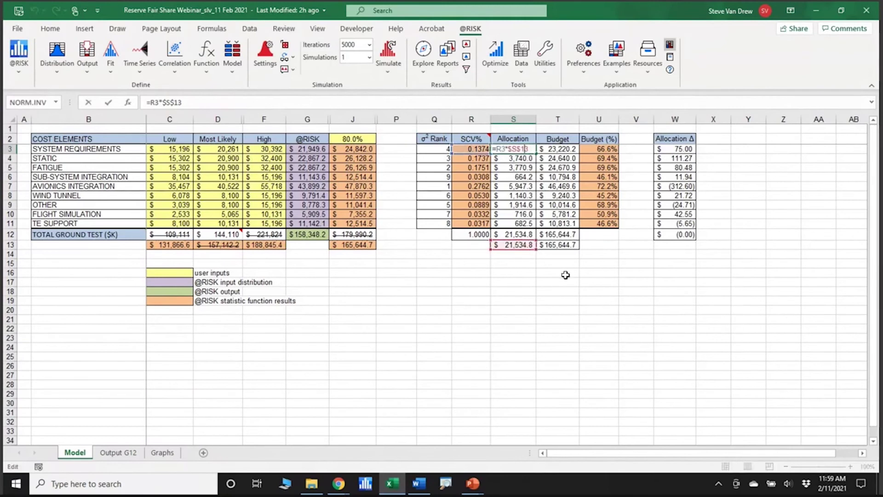
{"action": "left_click", "coordinate": [512, 365]}
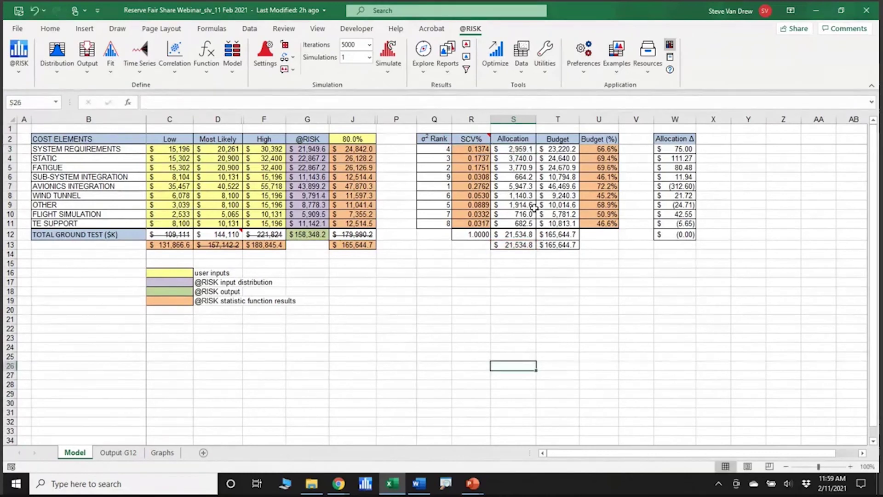
{"action": "left_click", "coordinate": [567, 148]}
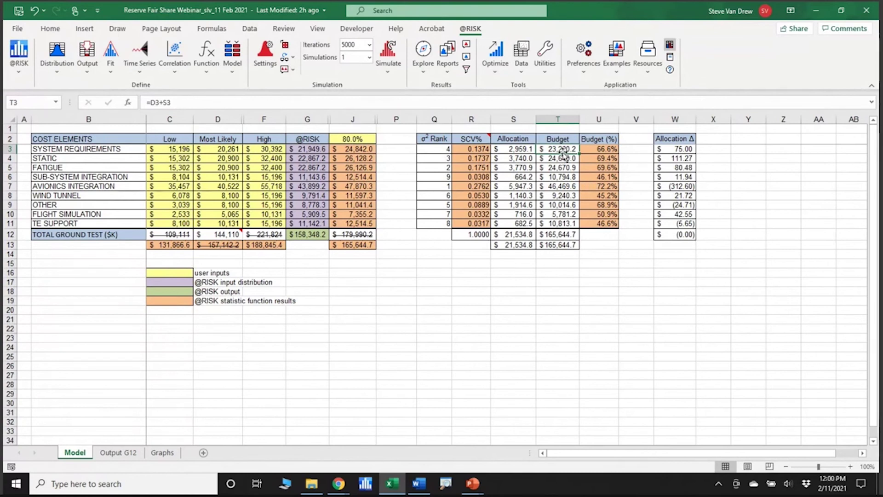
{"action": "left_click", "coordinate": [573, 237]}
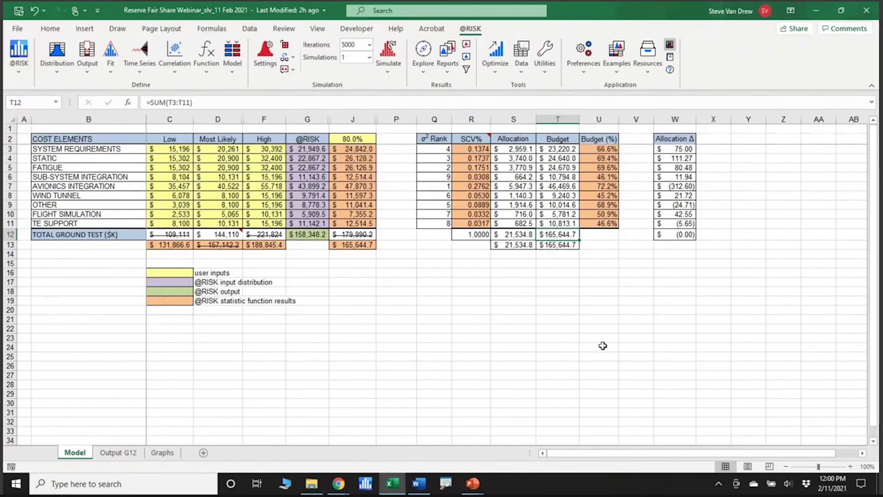
{"action": "key", "text": "ctrl+Up"}
{"action": "key", "text": "Right"}
{"action": "key", "text": "Down"}
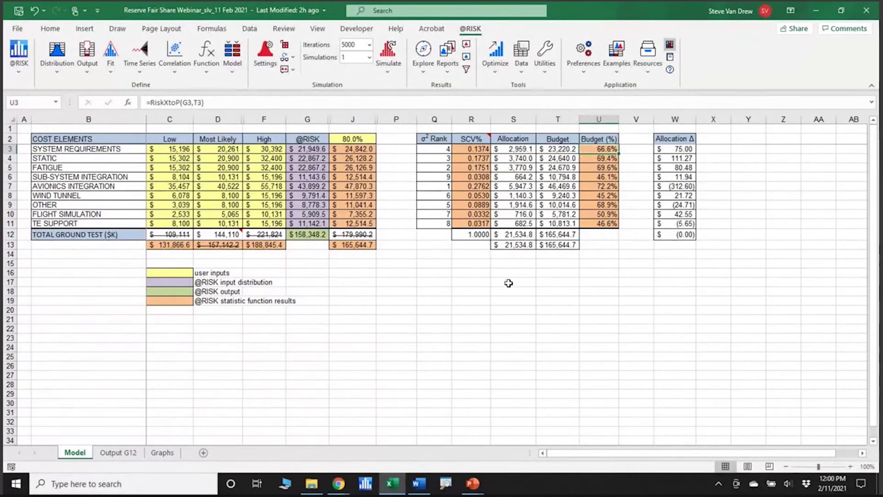
{"action": "left_click", "coordinate": [638, 375]}
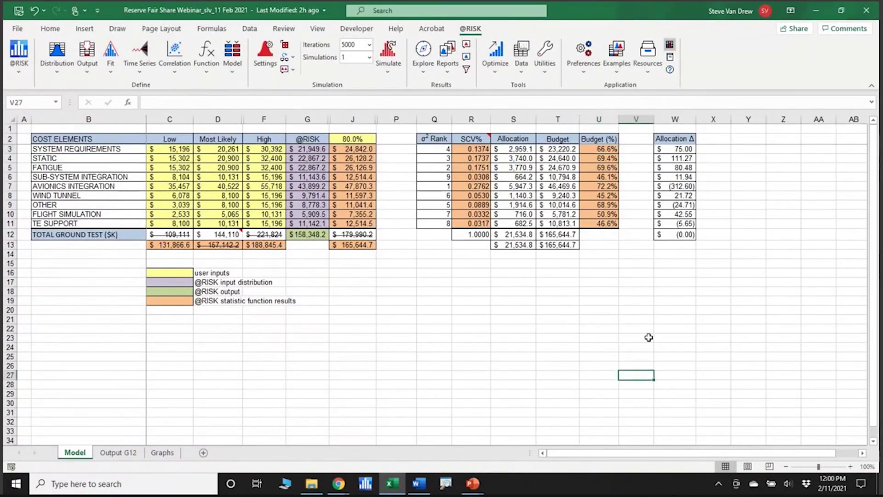